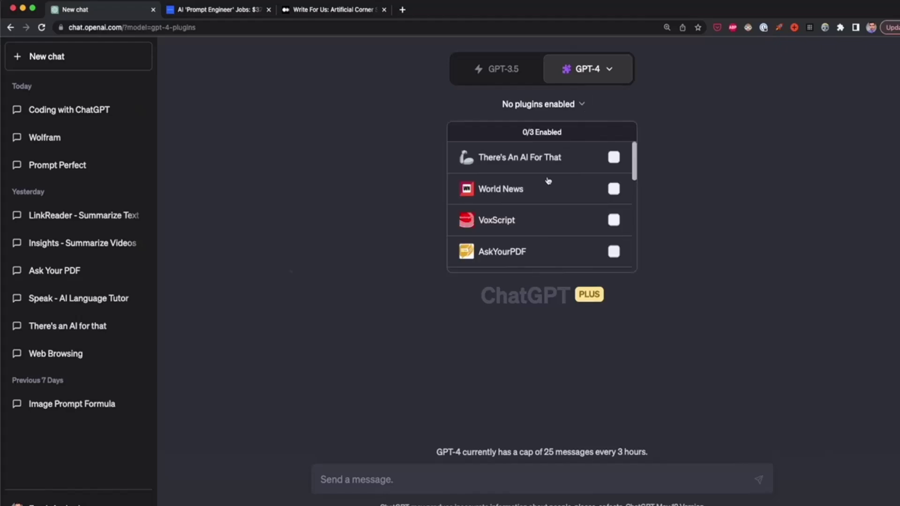
scroll(536, 204, "down", 3)
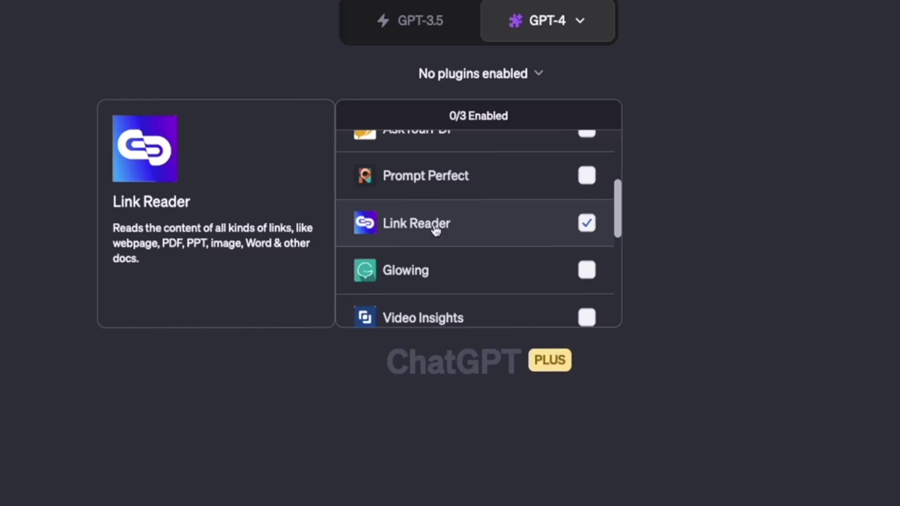
Enable the Link Reader plugin for the new GPT-4 chat and close the plugin list
left_click(587, 223)
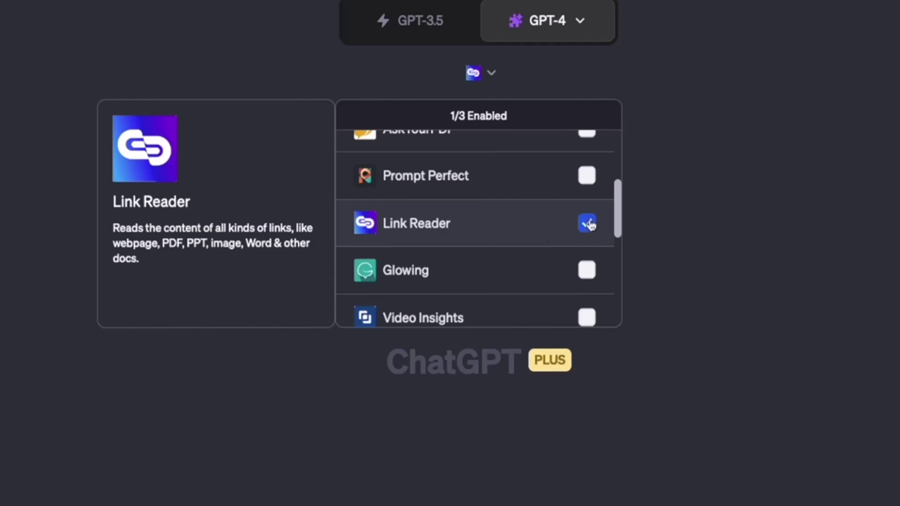
left_click(696, 200)
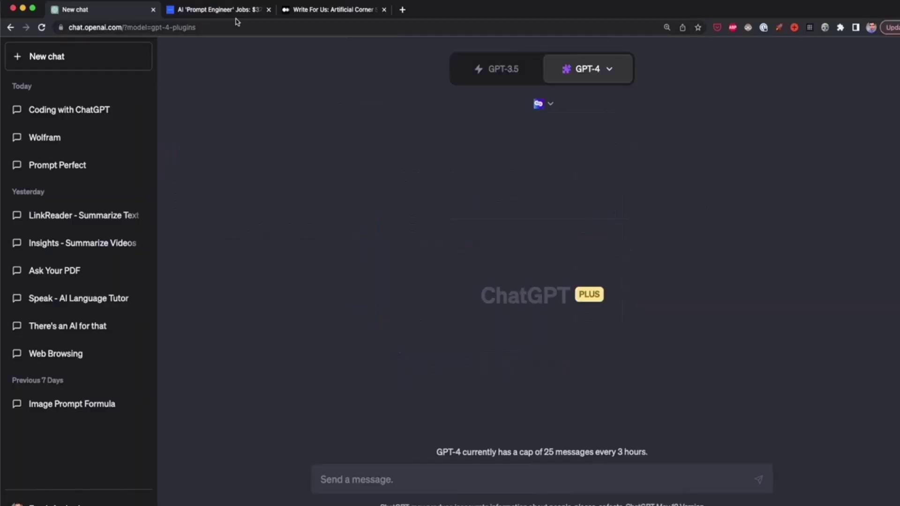
left_click(224, 10)
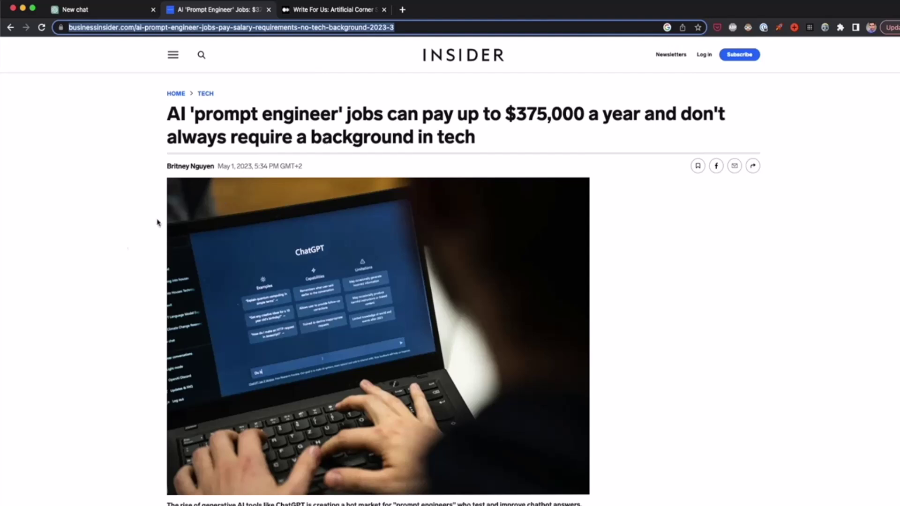
scroll(86, 307, "down", 3)
scroll(85, 307, "down", 3)
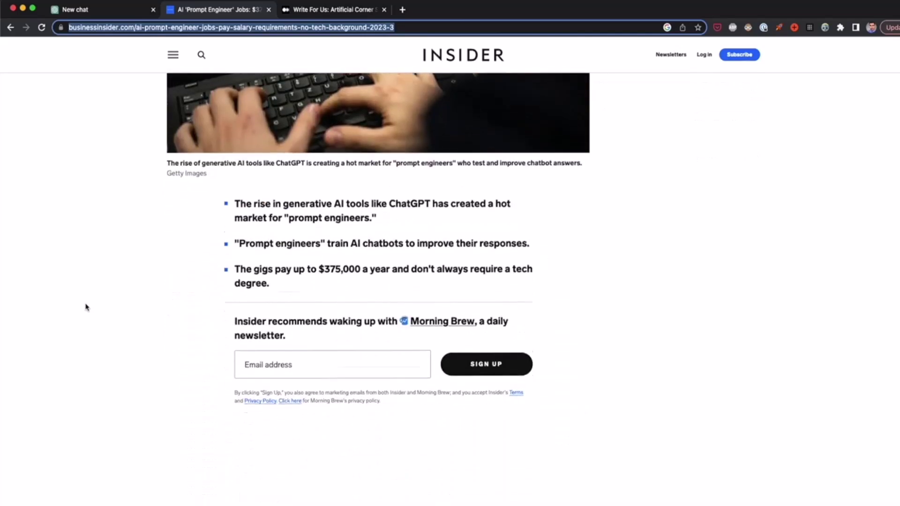
scroll(86, 307, "down", 3)
scroll(86, 308, "down", 3)
scroll(86, 307, "down", 3)
scroll(99, 225, "up", 15)
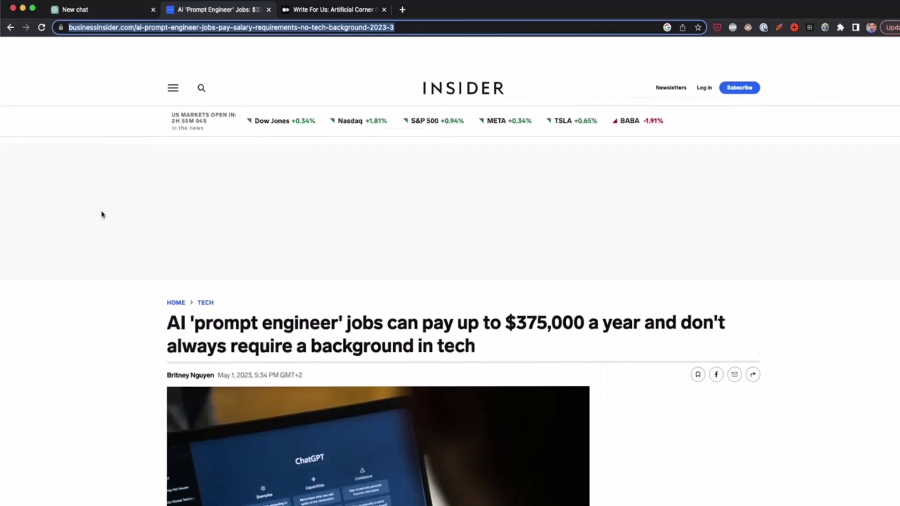
left_click(110, 11)
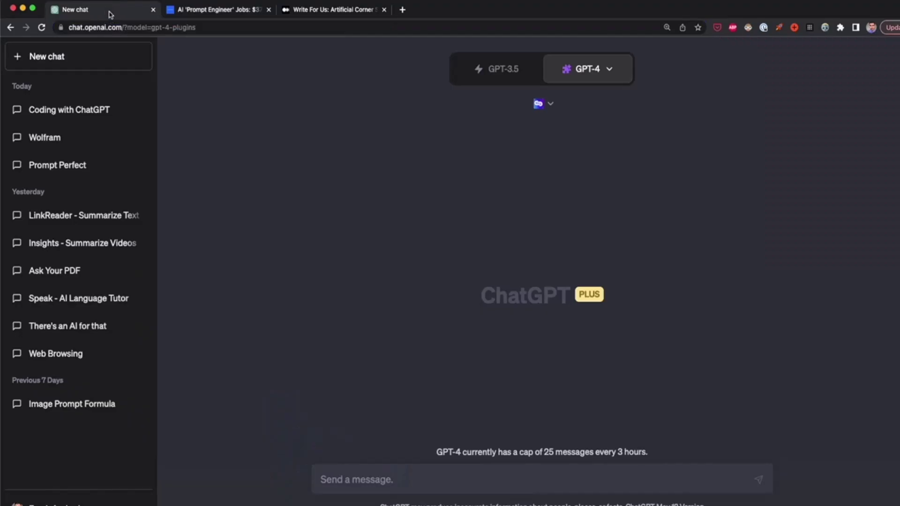
Copy the Business Insider article's URL from the address bar and return to the ChatGPT chat
left_click(204, 20)
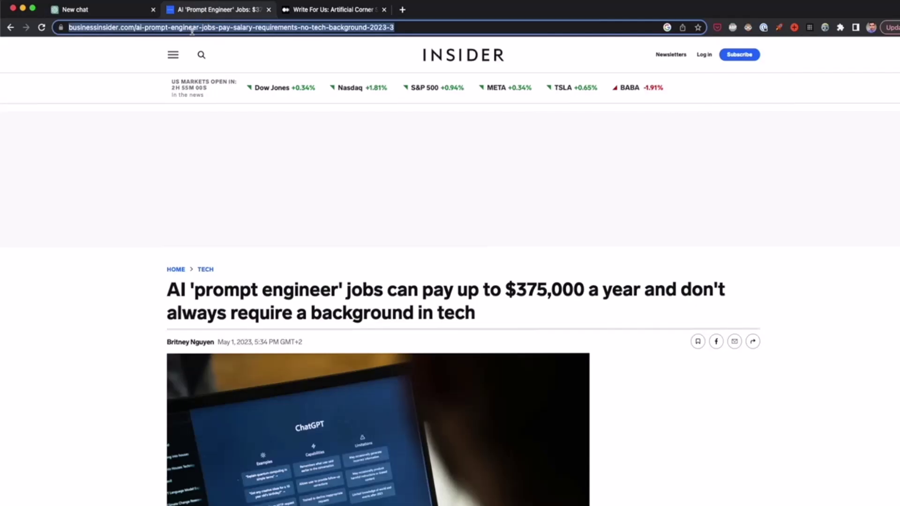
left_click(194, 30)
left_click(126, 11)
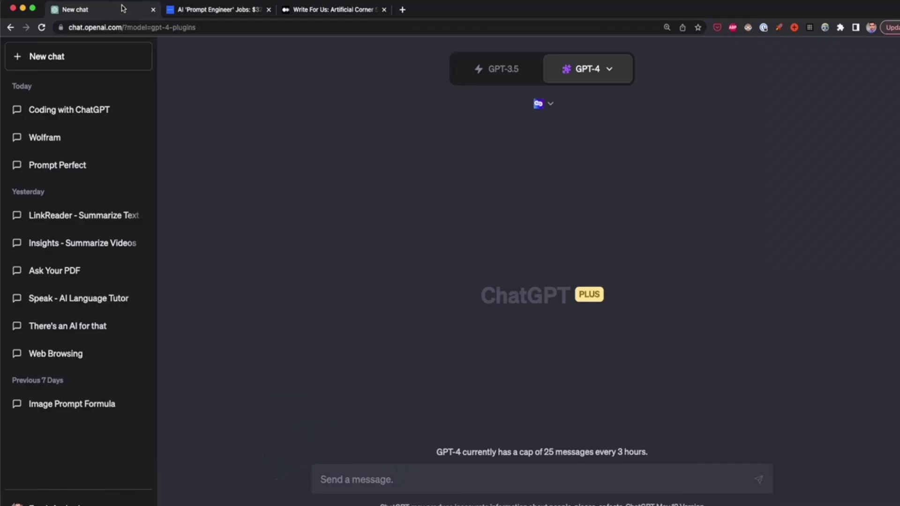
Send a 'summarize this article like I'm 5' prompt with the pasted article link
left_click(377, 481)
type("s")
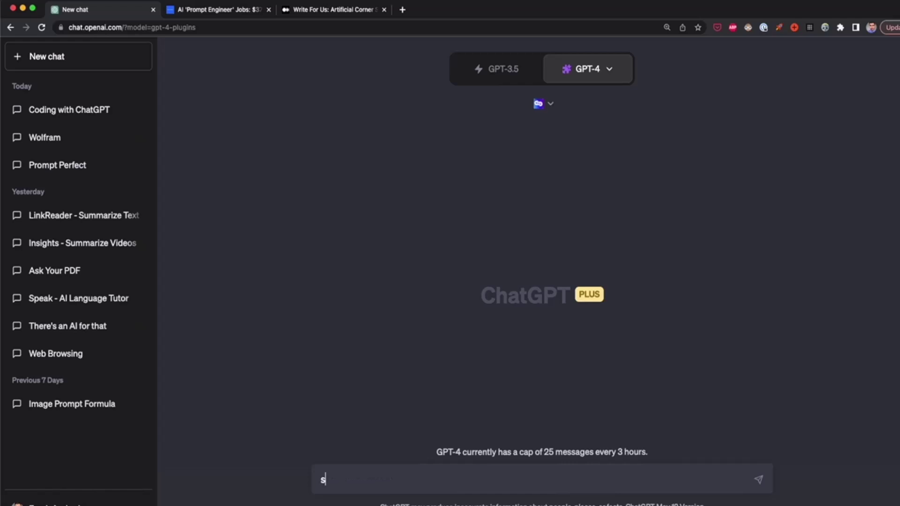
type("ummari")
type("ize this aritc")
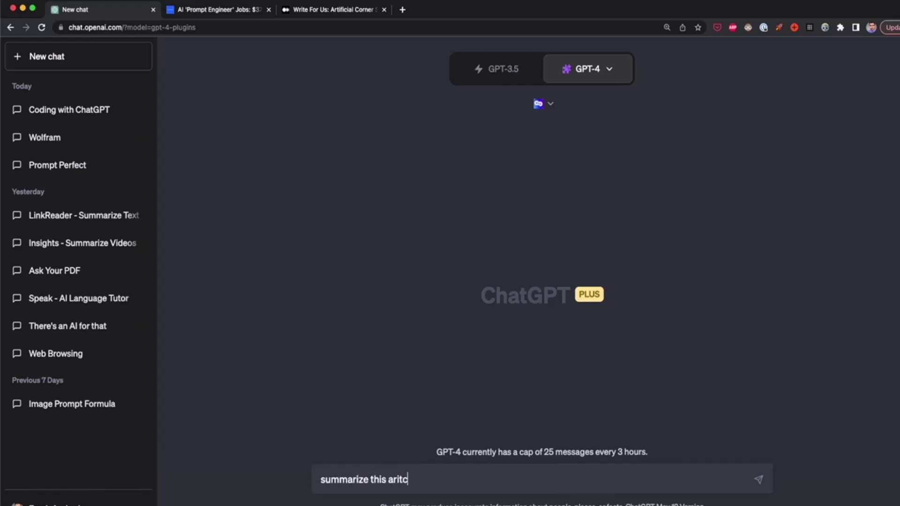
key("BackSpace")
type("ticle l")
type("ike i'm 5")
type(":")
type("https://www.businessinsider.com/ai-prompt-engineer-jobs-pay-salary-requirements-no-tech-background-2023-3")
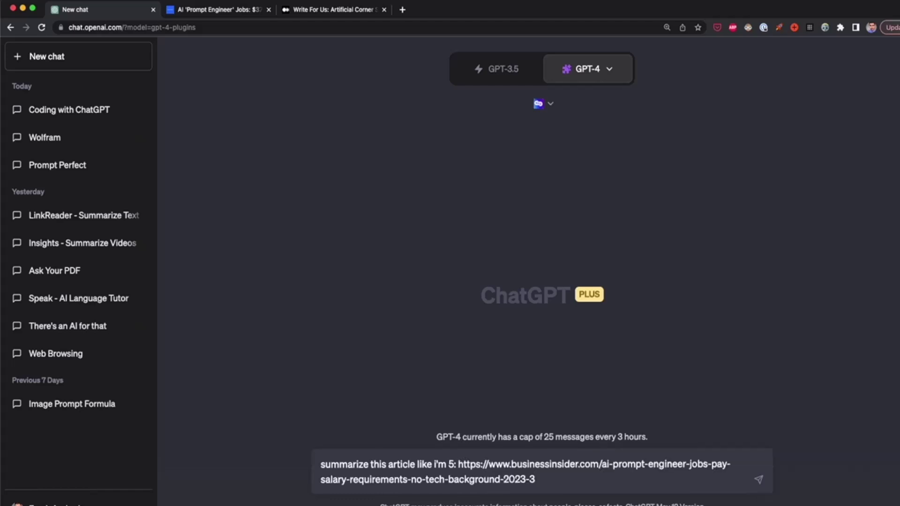
key("Return")
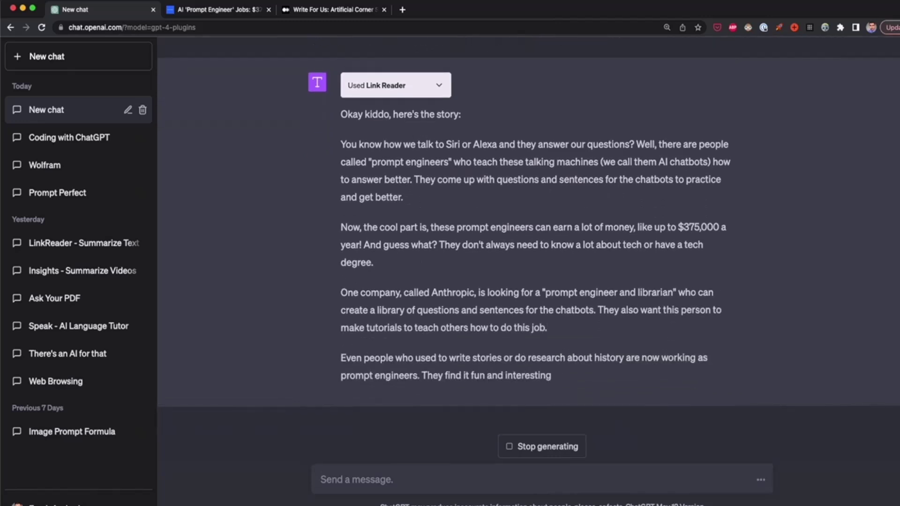
scroll(461, 255, "up", 3)
scroll(461, 256, "down", 3)
scroll(460, 256, "up", 2)
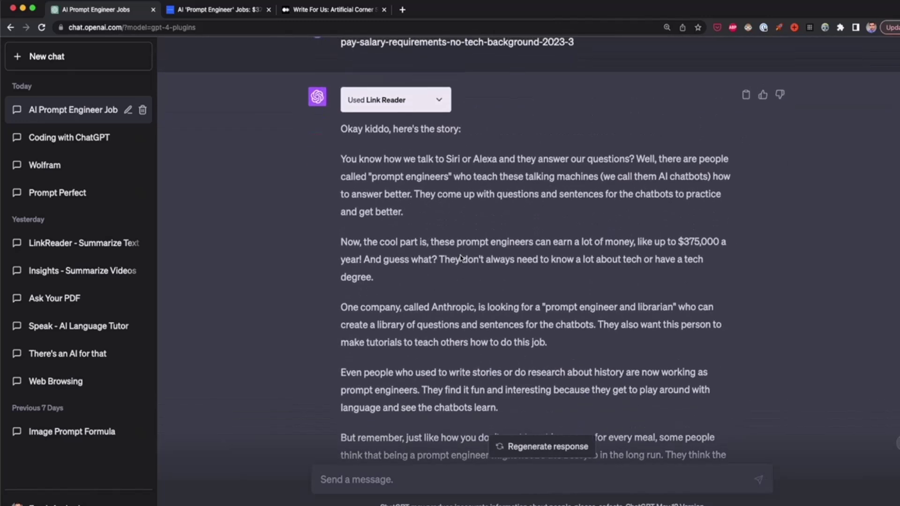
scroll(461, 257, "up", 1)
scroll(460, 255, "down", 1)
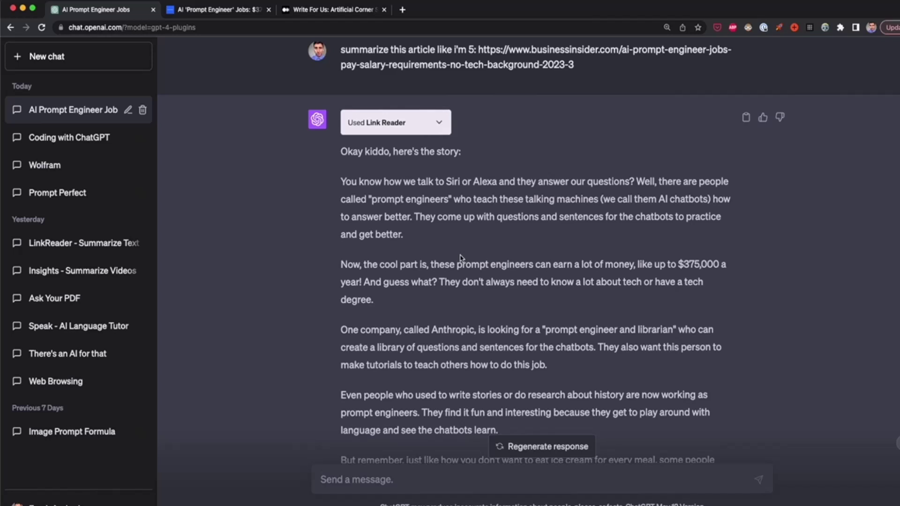
scroll(461, 257, "down", 2)
scroll(460, 256, "down", 3)
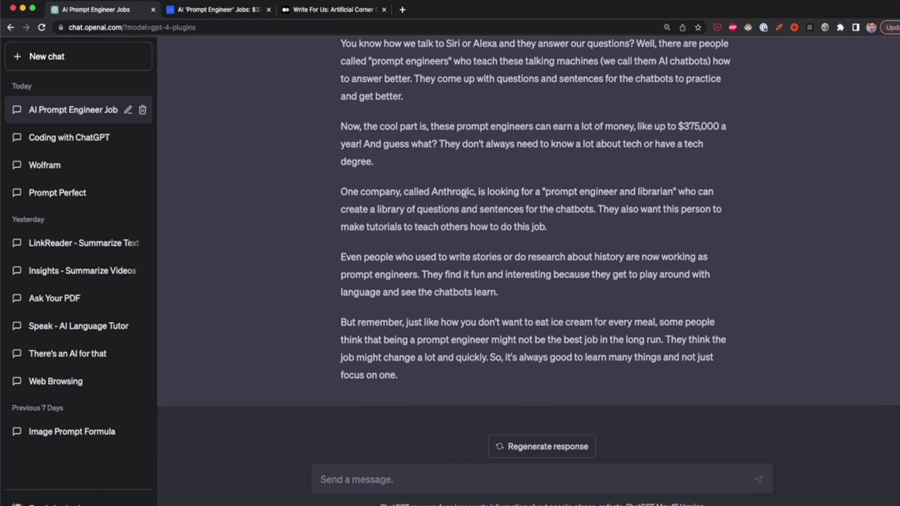
scroll(434, 318, "up", 1)
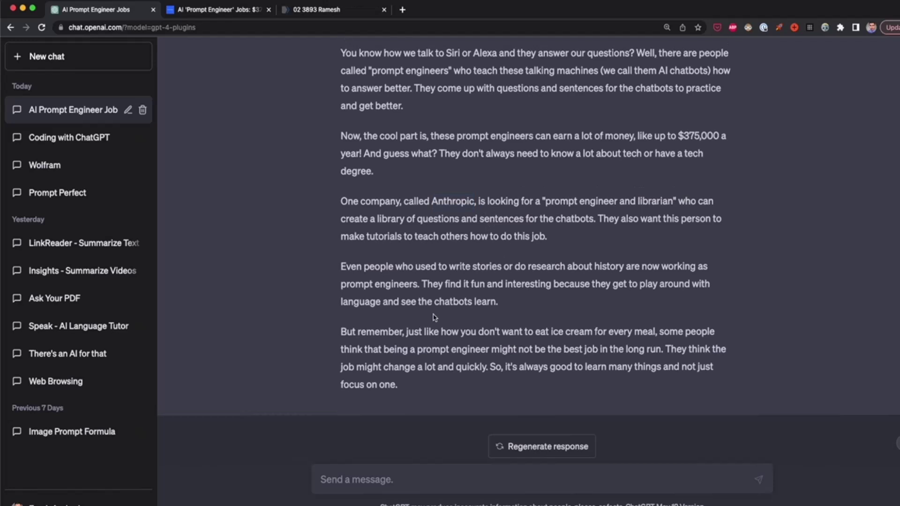
left_click(333, 11)
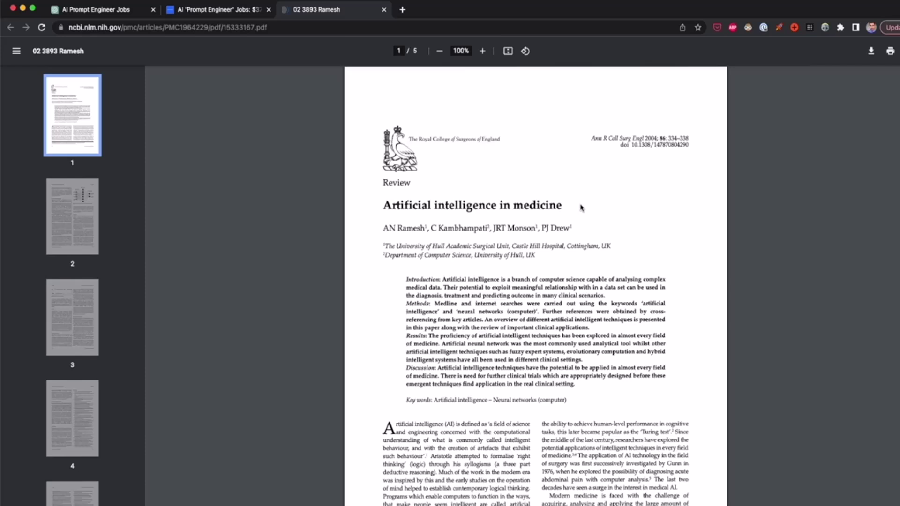
left_click(280, 27)
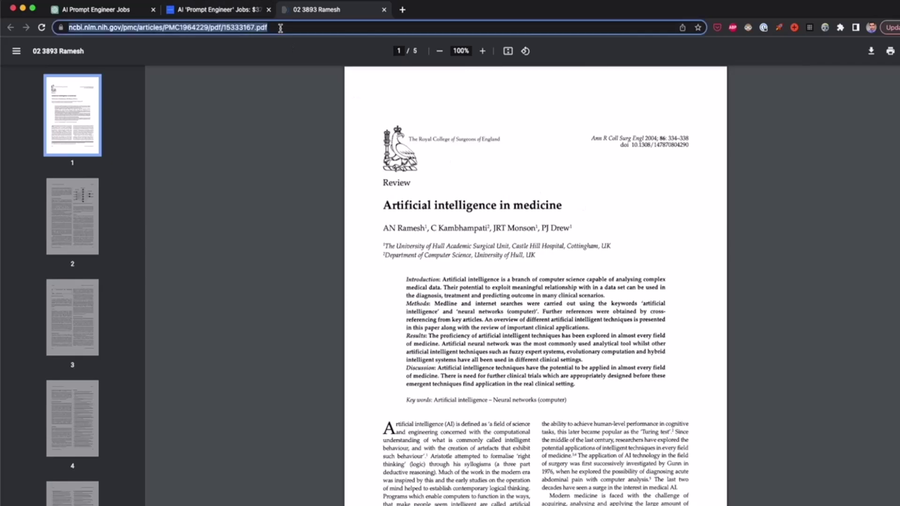
Send a 'summarize this pdf' request with the Artificial intelligence in medicine PDF link pasted in
left_click(140, 11)
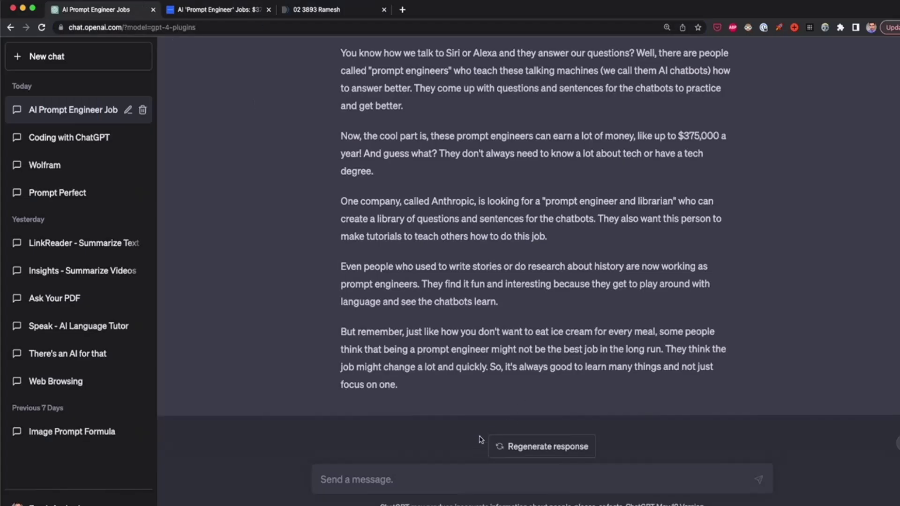
left_click(432, 477)
type("summar")
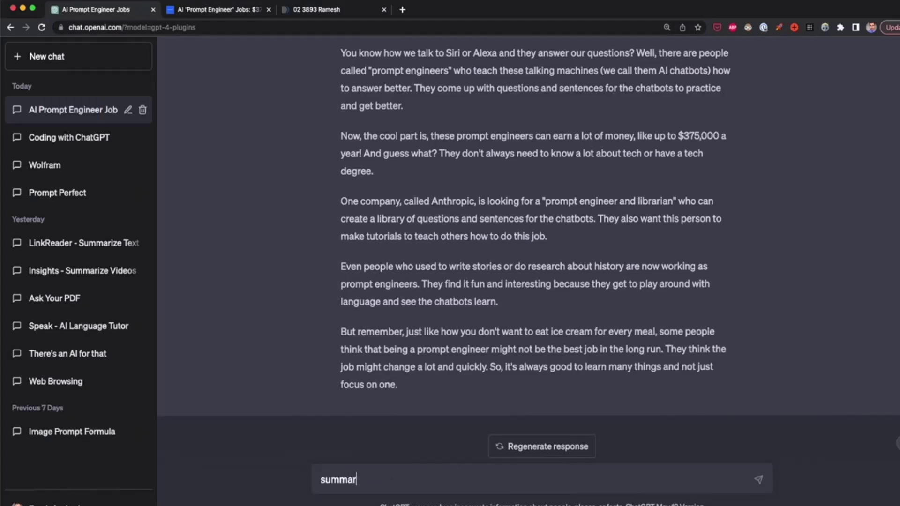
type("ize this off")
key("BackSpace")
key("BackSpace")
key("BackSpace")
type("pdf")
type("https://www.ncbi.nlm.nih.gov/pmc/articles/PMC1964229/pdf/15333167.pdf")
key("Return")
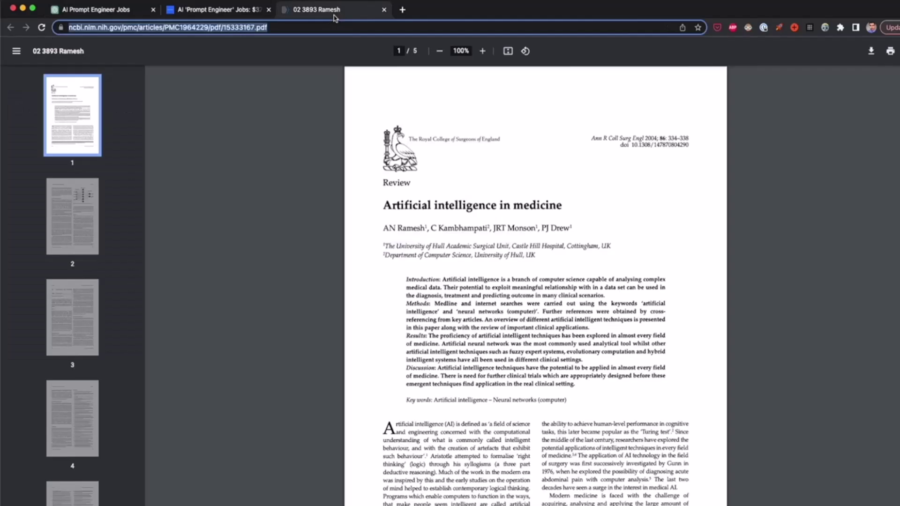
Switch back to the AI in medicine PDF to review its abstract
left_click(333, 14)
scroll(433, 185, "up", 5, "ctrl")
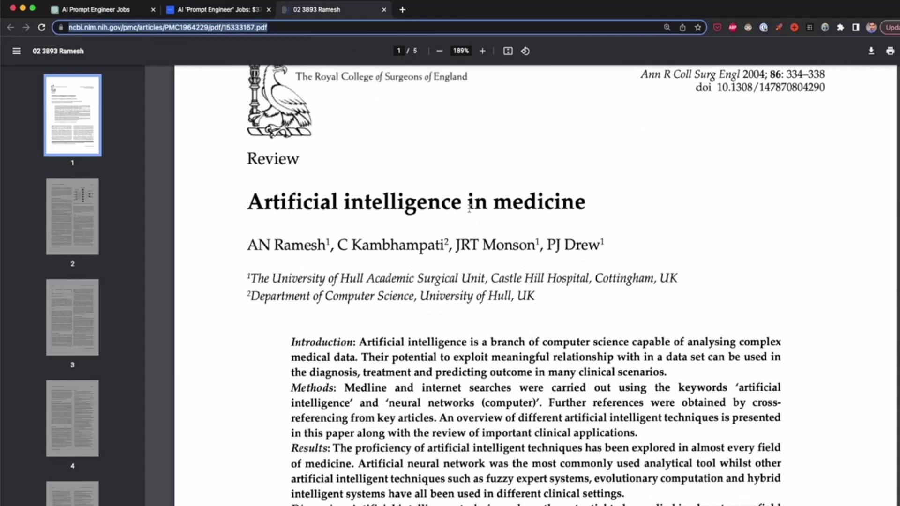
scroll(473, 204, "down", 3, "ctrl")
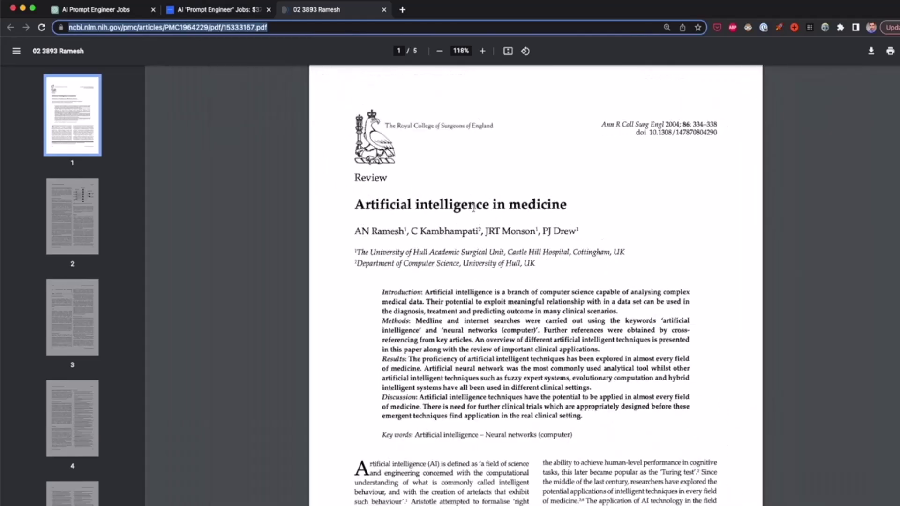
scroll(473, 206, "down", 10)
scroll(472, 206, "down", 10)
scroll(472, 205, "down", 10)
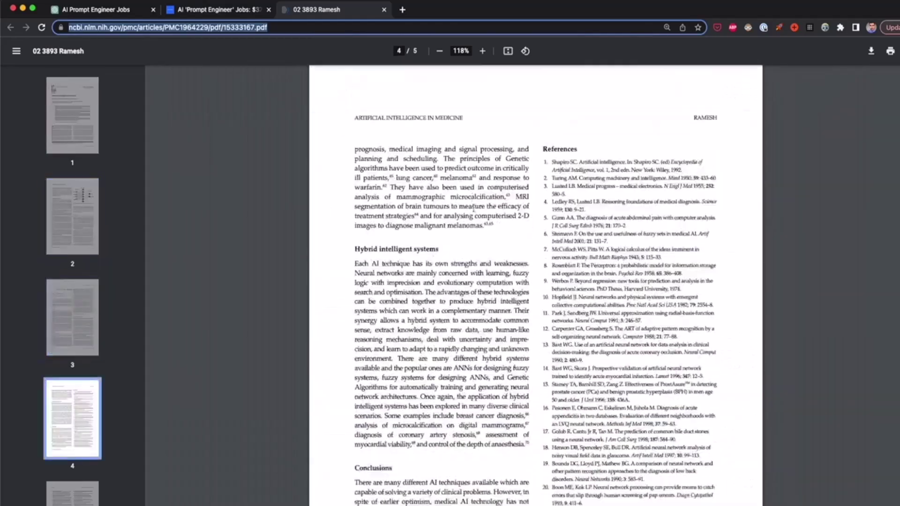
scroll(474, 209, "down", 10)
scroll(473, 209, "up", 20)
scroll(473, 208, "up", 3)
scroll(473, 209, "up", 10)
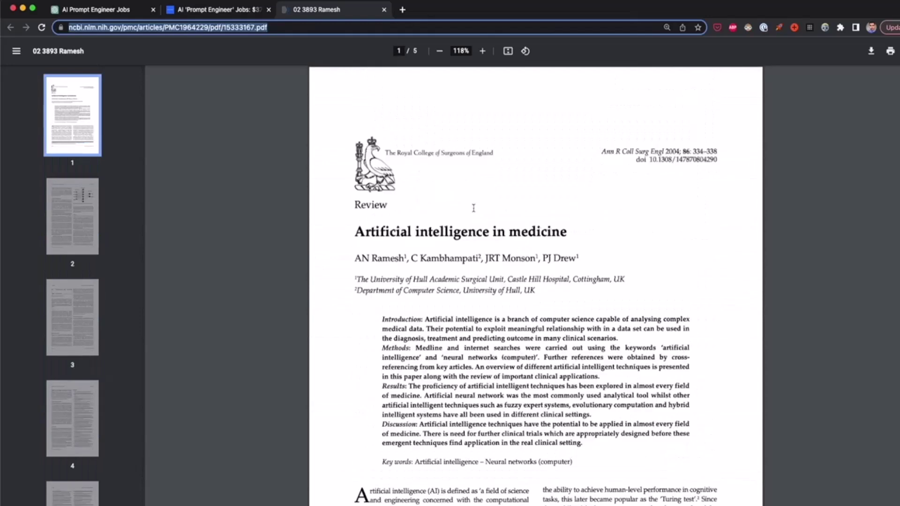
scroll(509, 315, "down", 2)
scroll(508, 315, "down", 1)
mouse_move(599, 338)
left_mouse_down()
mouse_move(558, 337)
mouse_move(382, 223)
left_mouse_up()
scroll(541, 248, "up", 3)
scroll(542, 248, "up", 3)
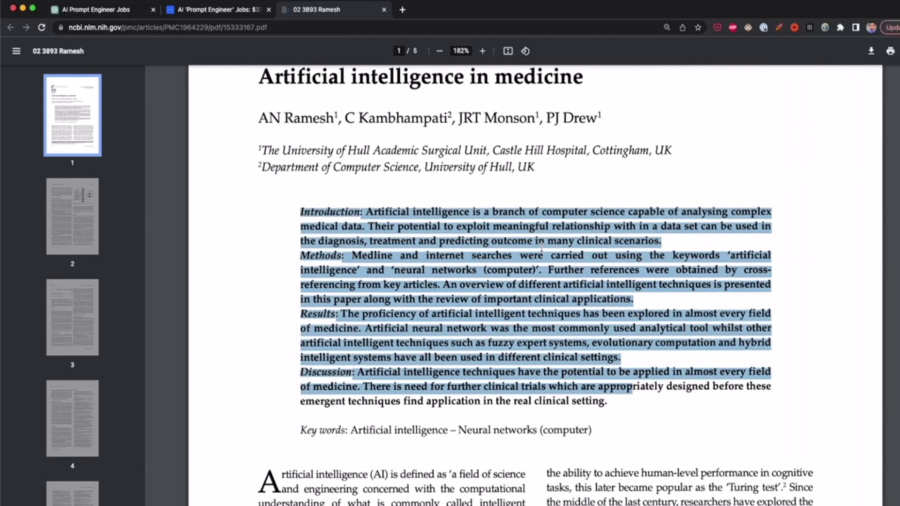
Return to the chat to read the finished Link Reader summary of the medicine paper
left_click(98, 10)
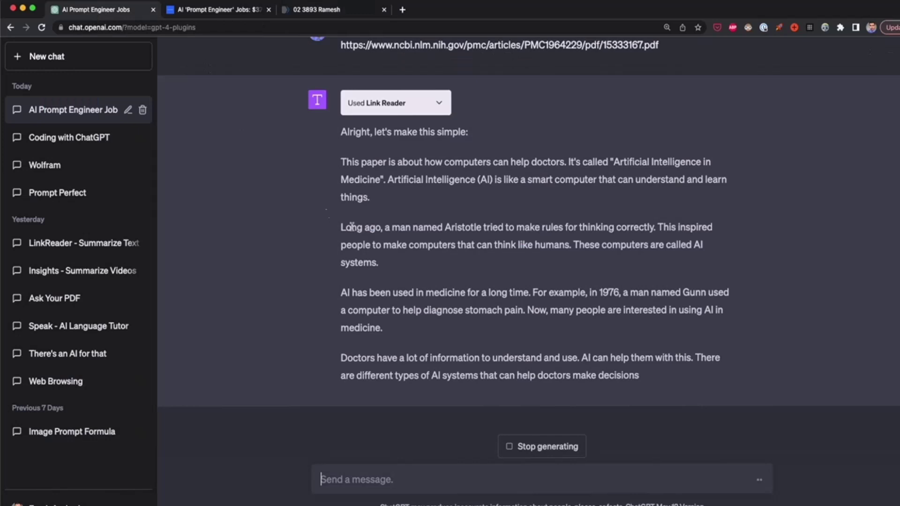
scroll(442, 255, "up", 1)
scroll(442, 255, "up", 1)
scroll(443, 255, "up", 1)
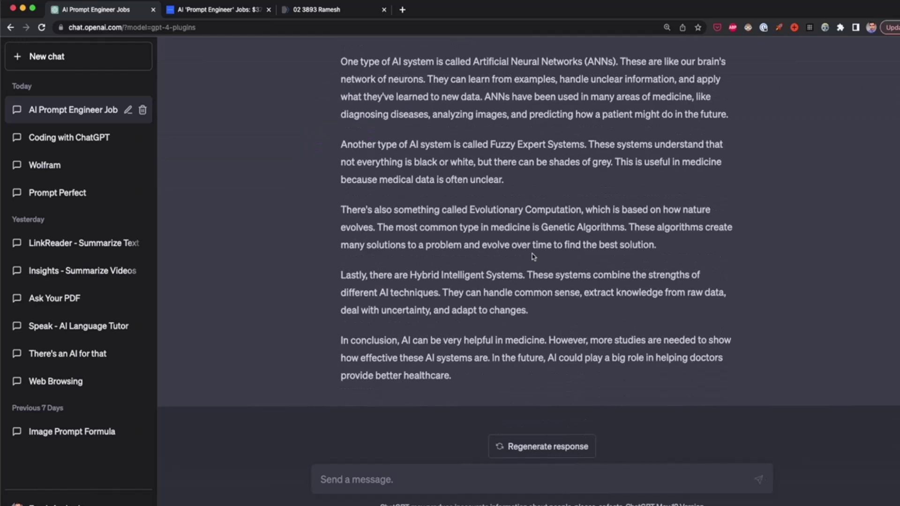
scroll(532, 257, "up", 4)
scroll(533, 256, "up", 3)
scroll(532, 257, "up", 1)
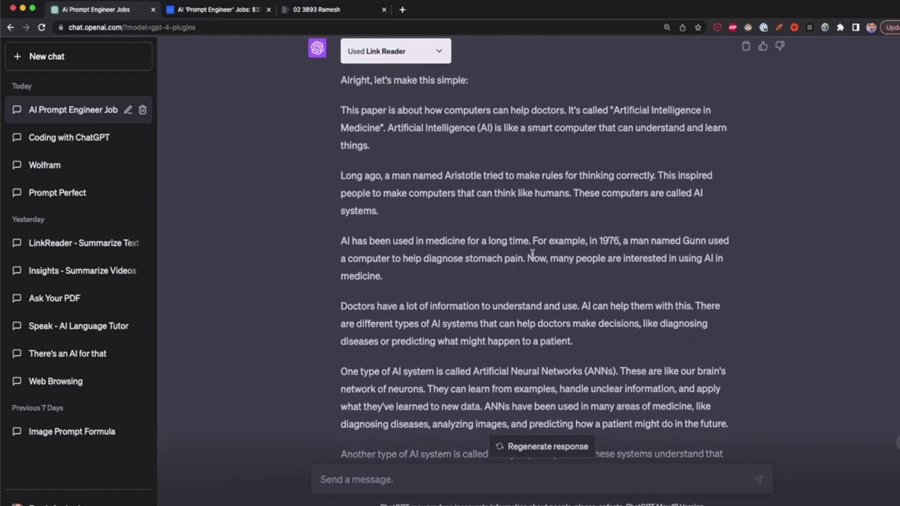
scroll(532, 256, "up", 1)
scroll(532, 257, "up", 1)
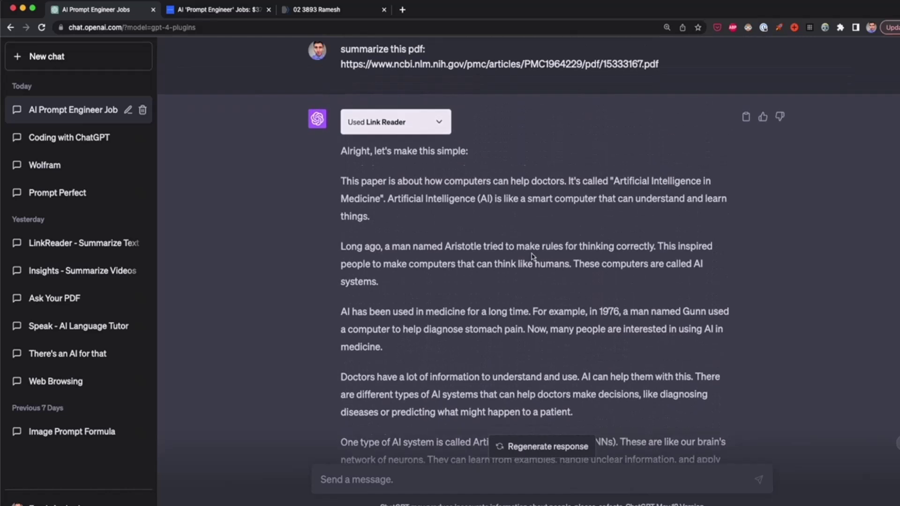
scroll(533, 257, "up", 1)
scroll(532, 256, "down", 1)
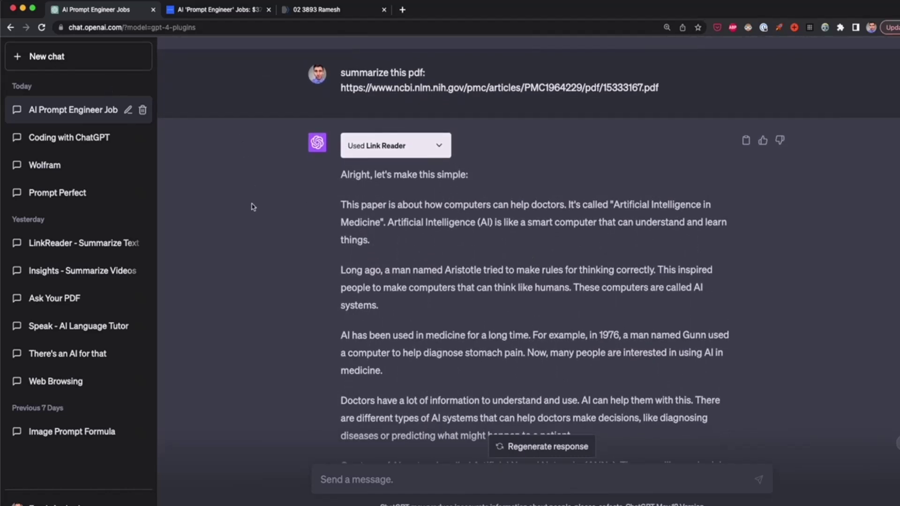
Start a new GPT-4 chat with Link Reader unchecked and AskYourPDF enabled instead
left_click(123, 57)
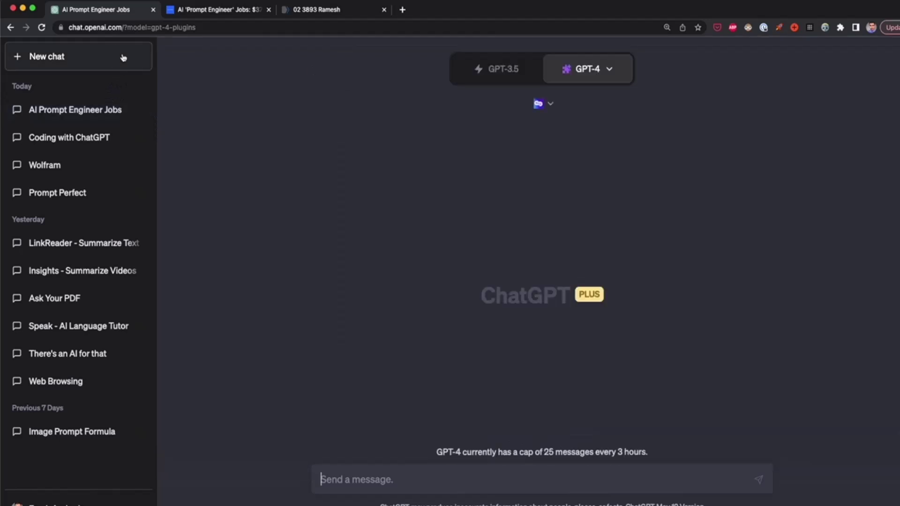
left_click(551, 106)
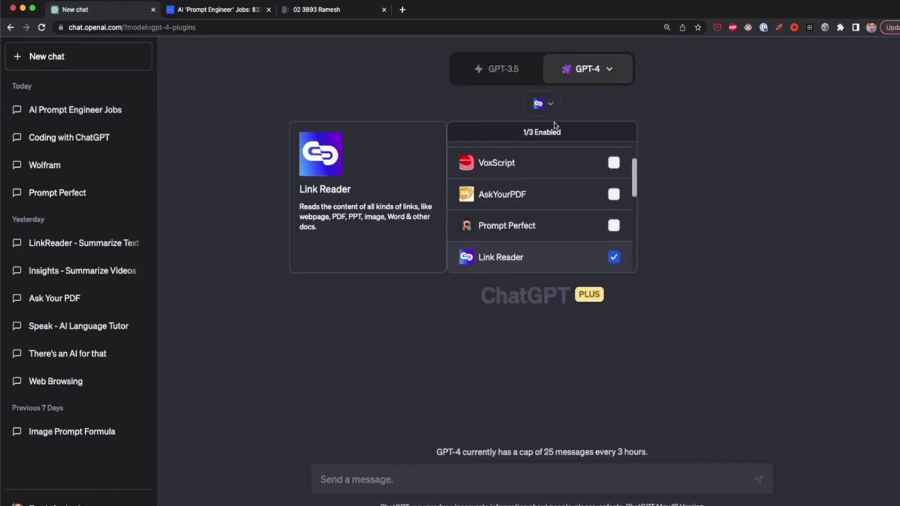
mouse_move(538, 194)
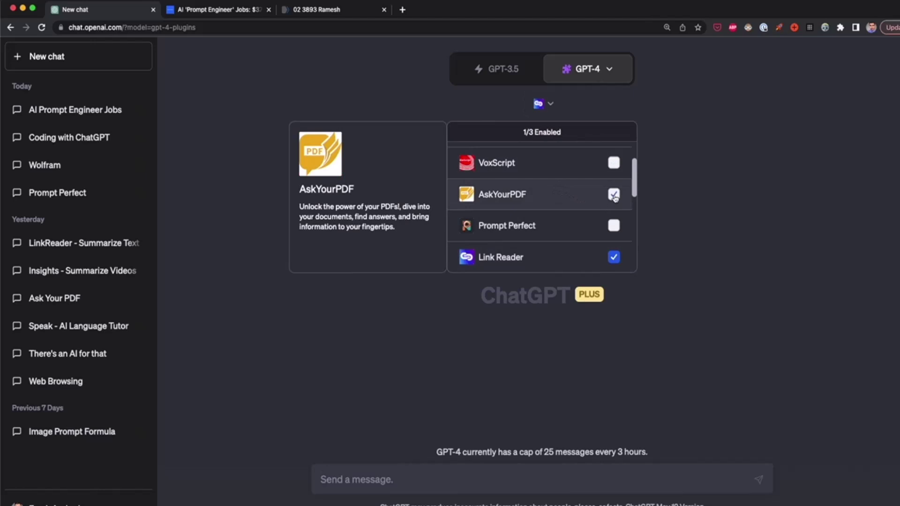
left_click(614, 258)
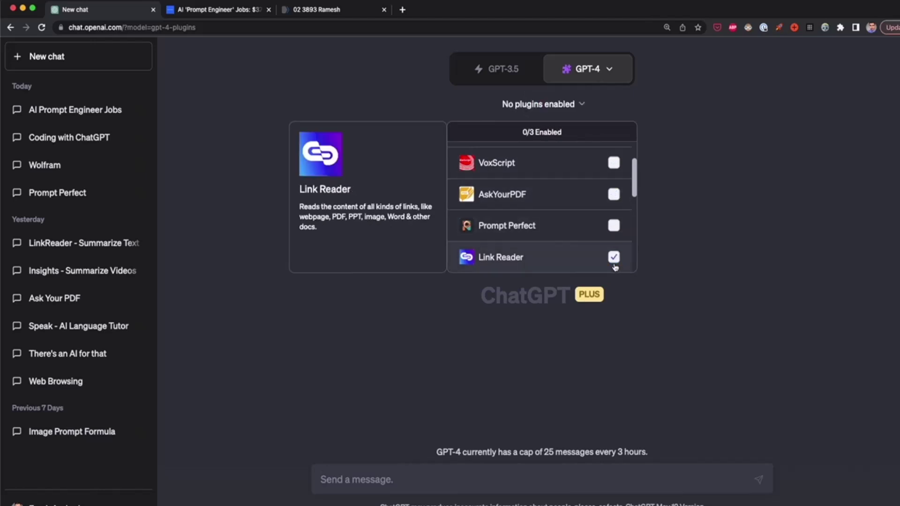
left_click(613, 196)
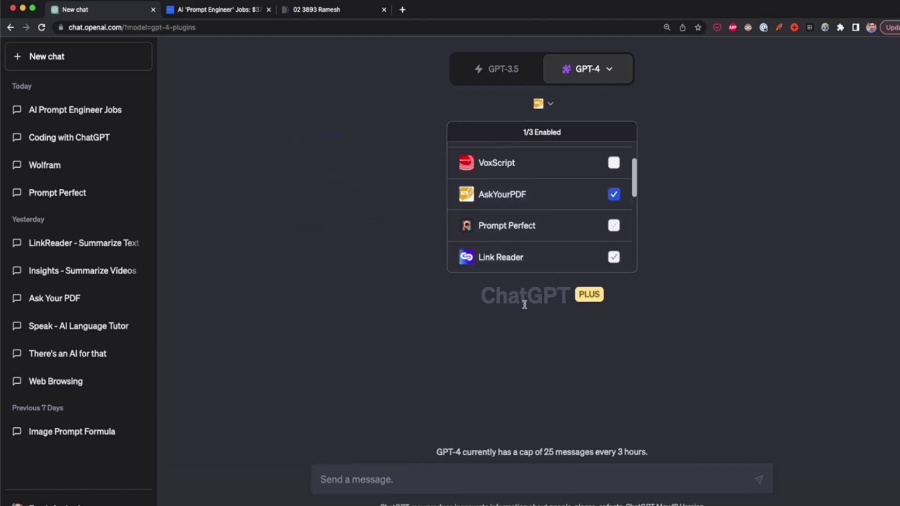
Send a 'summarize this pdf:' request with the NCBI PDF link via AskYourPDF
left_click(446, 404)
left_click(381, 481)
type("summa")
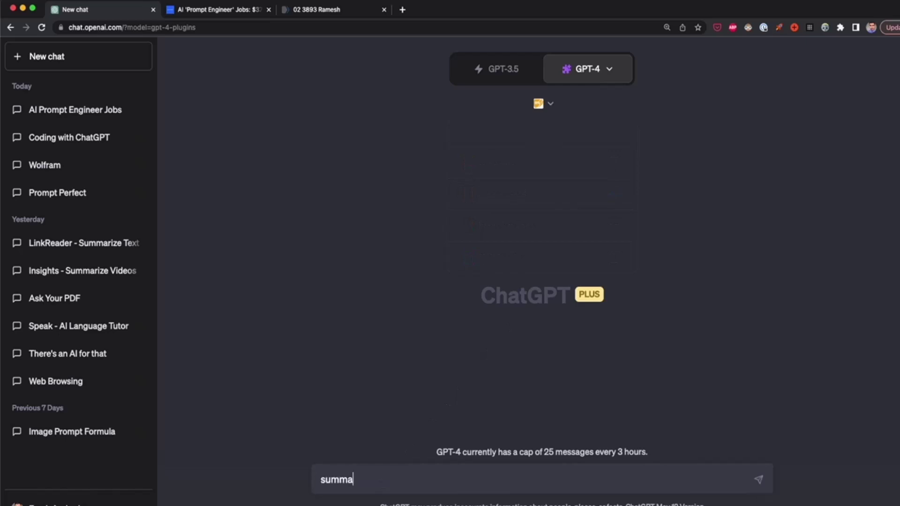
type("ruz")
key("BackSpace")
key("BackSpace")
type("ize")
type(" N")
key("BackSpace")
type("this")
type(" pdf:")
type("https://www.ncbi.nlm.nih.gov/pmc/articles/PMC1964229/pdf/15333167.pdf")
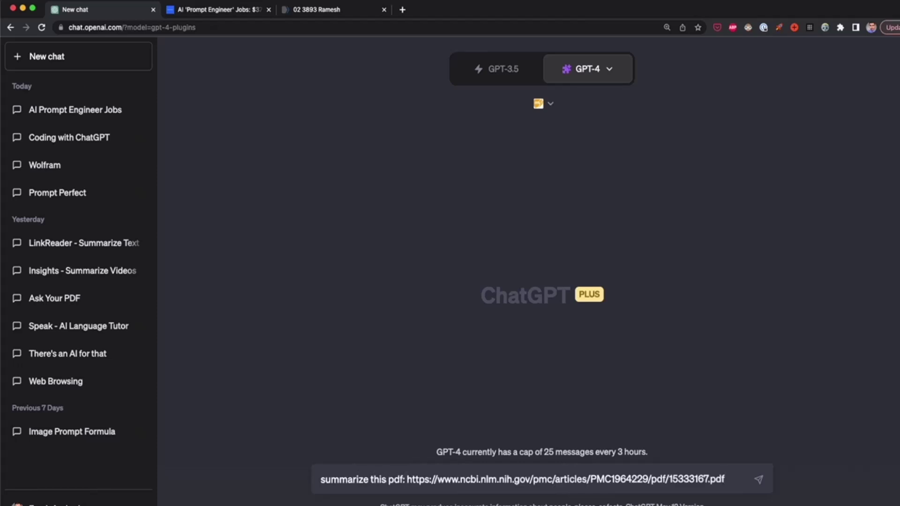
key("Return")
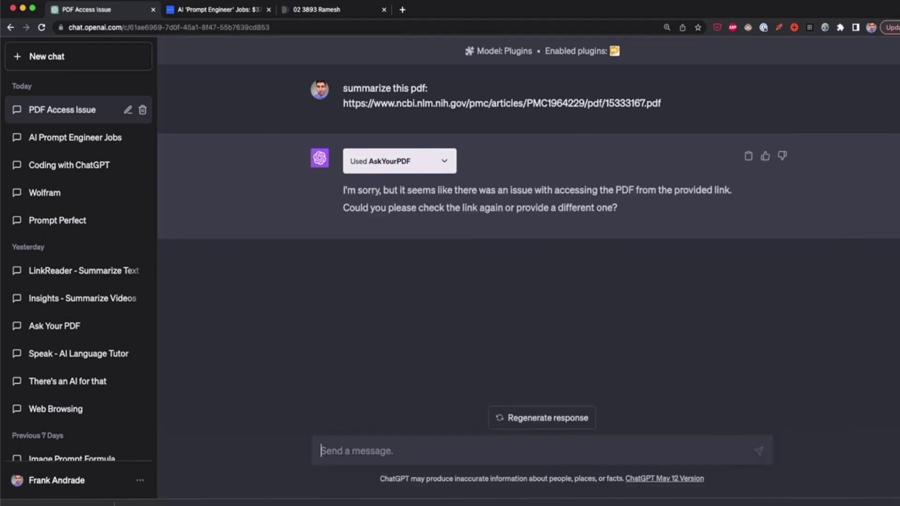
type("I want to manually upload the document")
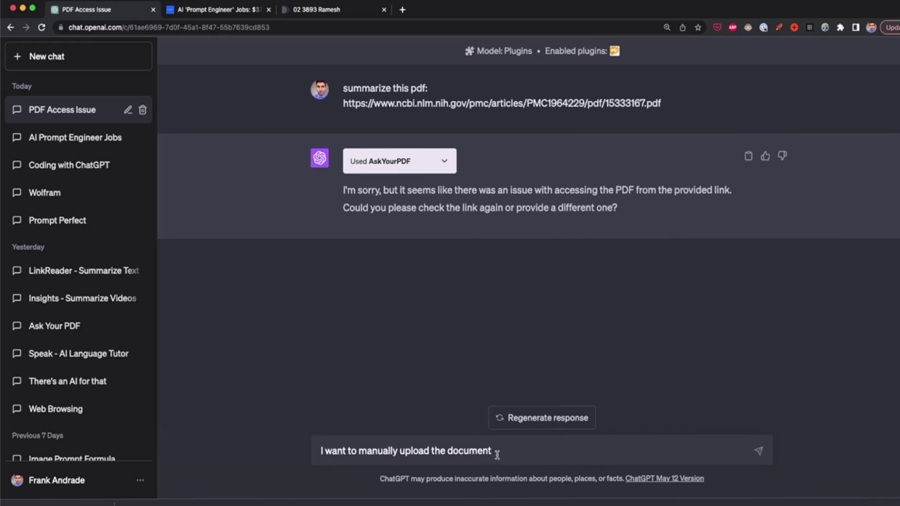
Send the 'I want to manually upload the document' message
key("Return")
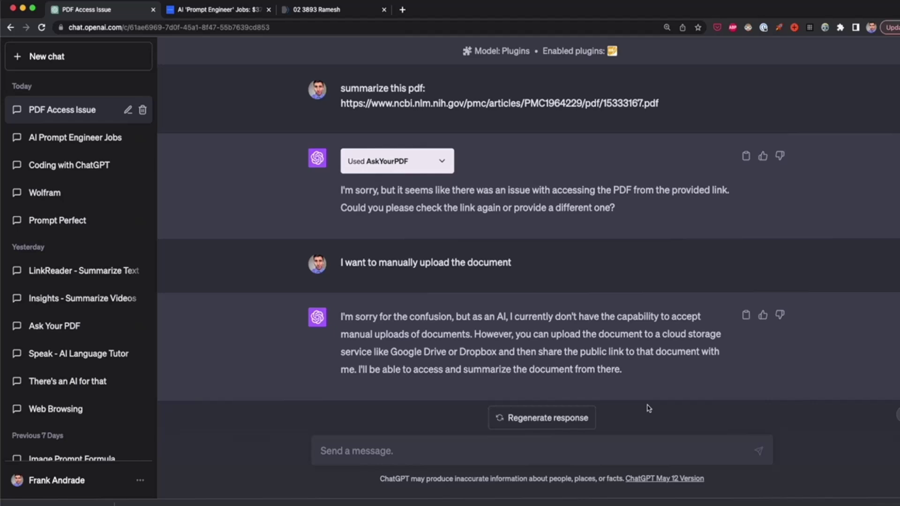
Reopen the earlier Ask Your PDF conversation from the sidebar
left_click(92, 329)
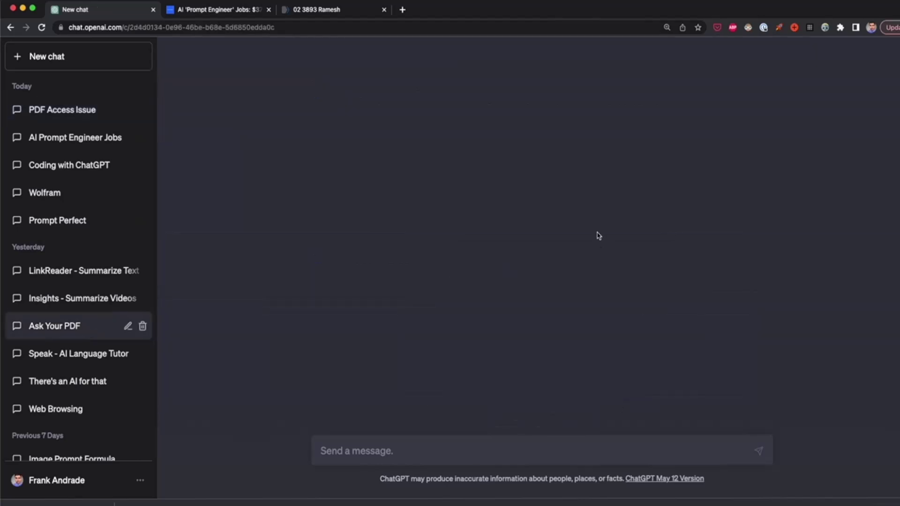
scroll(494, 250, "up", 2)
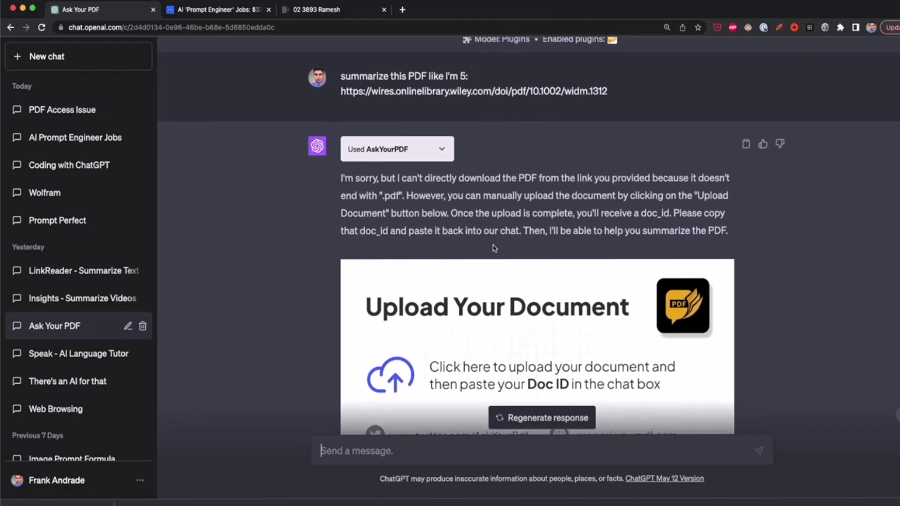
scroll(494, 248, "down", 1)
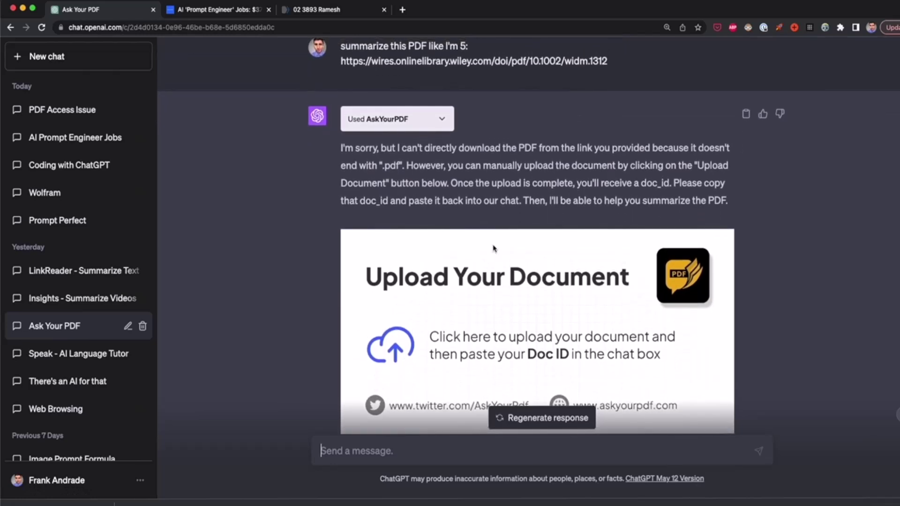
scroll(494, 249, "up", 1)
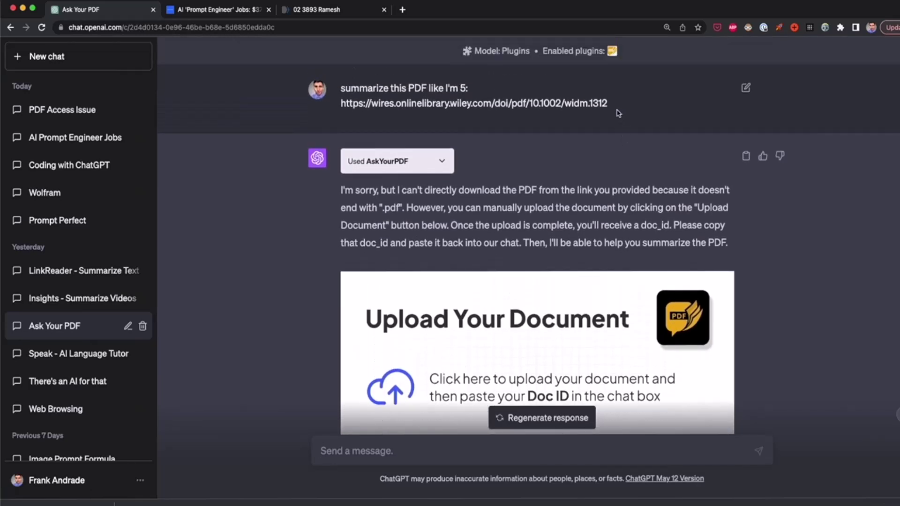
left_click_drag(612, 105, 340, 102)
scroll(604, 201, "down", 2)
scroll(603, 201, "down", 1)
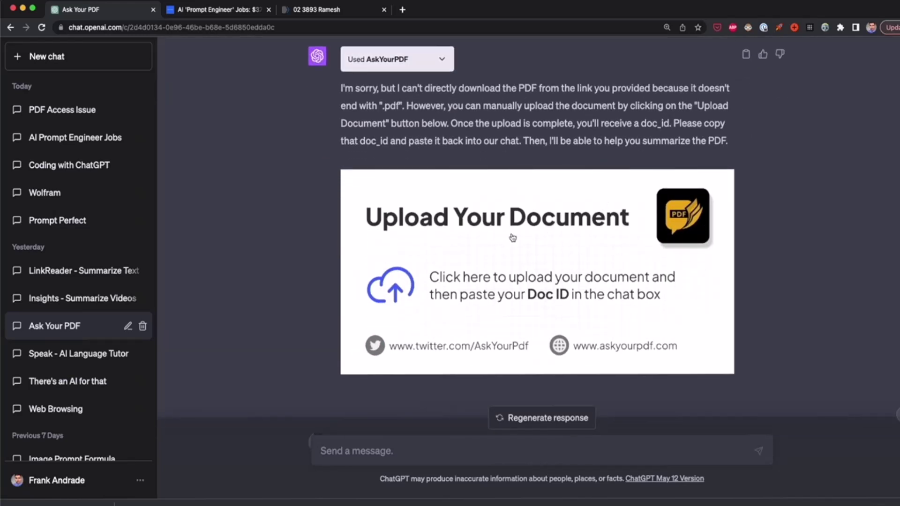
Upload 15333167.pdf to AskYourPDF, select its doc_id for copying and return to the Ask Your PDF chat
left_click(540, 247)
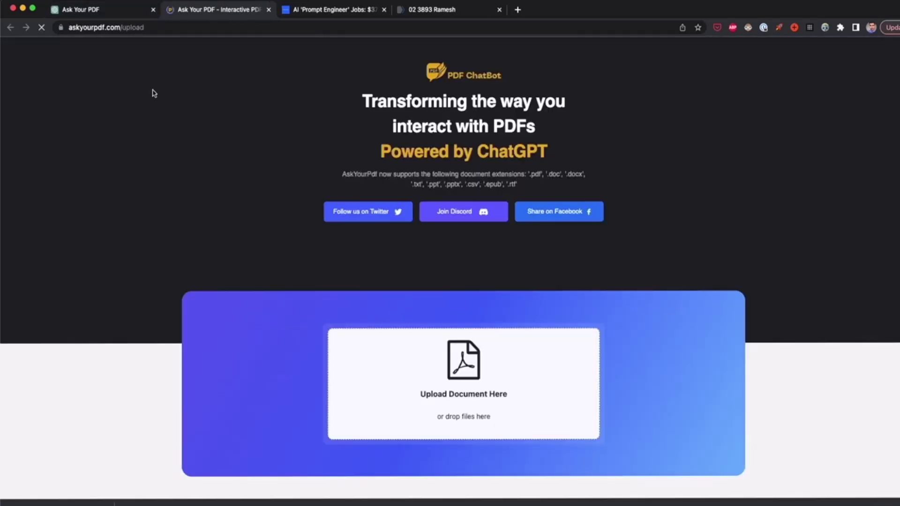
scroll(284, 422, "down", 1)
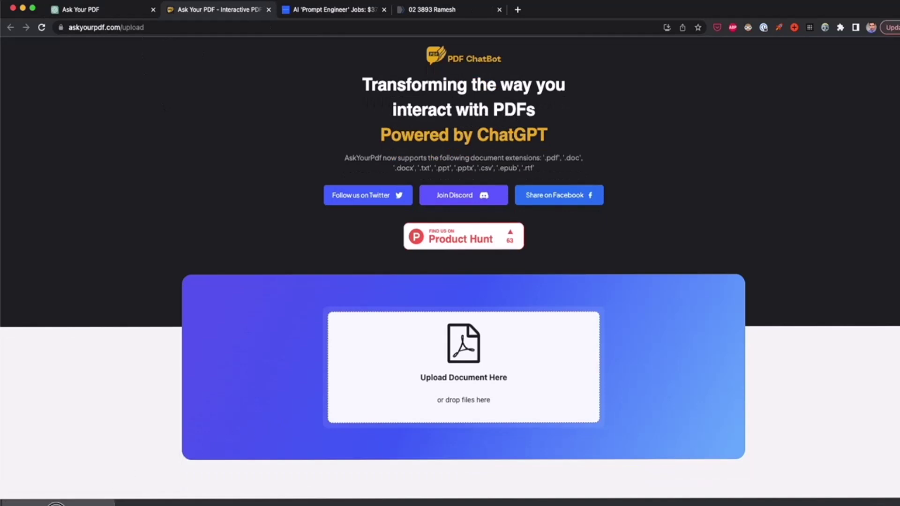
left_click_drag(241, 434, 434, 376)
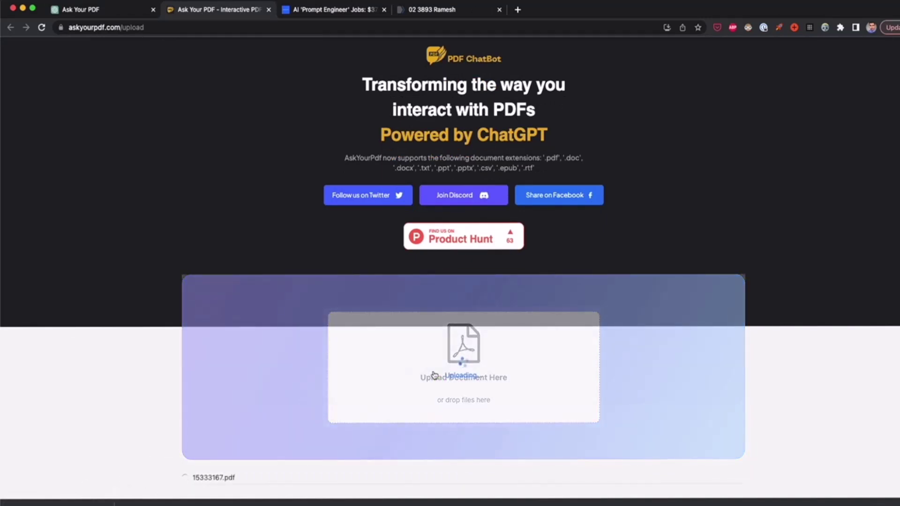
scroll(433, 376, "down", 1)
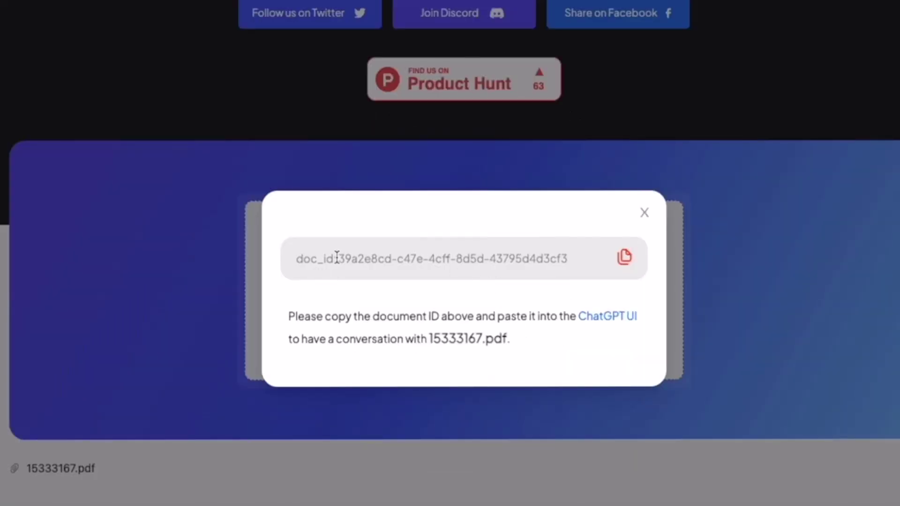
left_click_drag(336, 258, 494, 258)
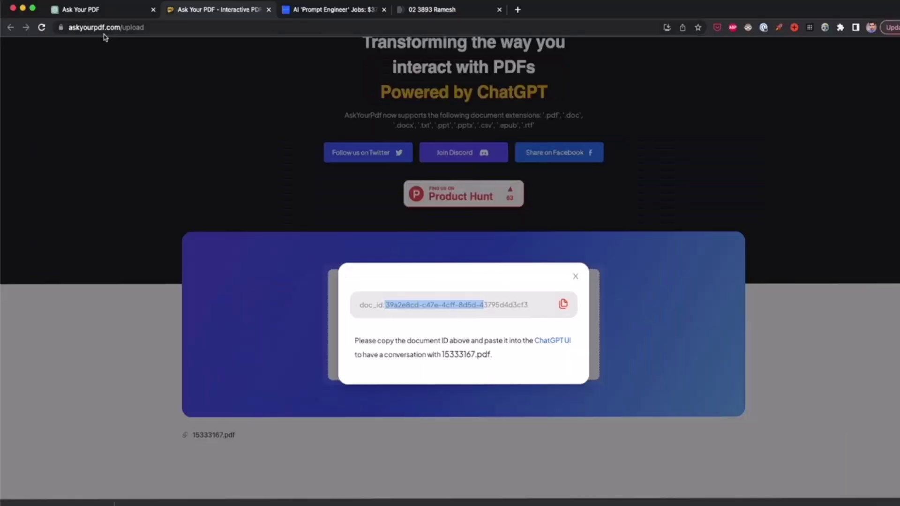
left_click(107, 14)
scroll(580, 334, "down", 1)
scroll(581, 335, "down", 2)
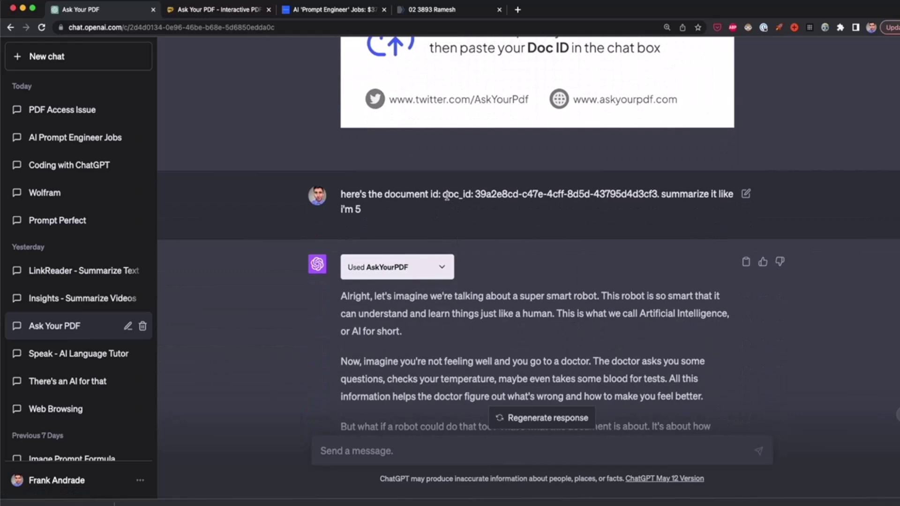
Highlight the doc_id inside the sent 'summarize it like i'm 5' message
left_click_drag(444, 196, 658, 197)
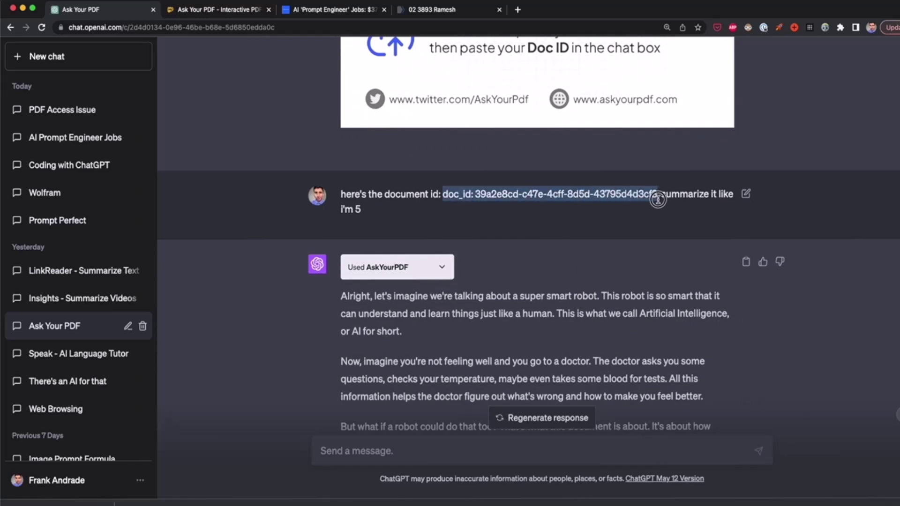
scroll(631, 232, "down", 2)
scroll(612, 246, "down", 1)
scroll(590, 264, "down", 2)
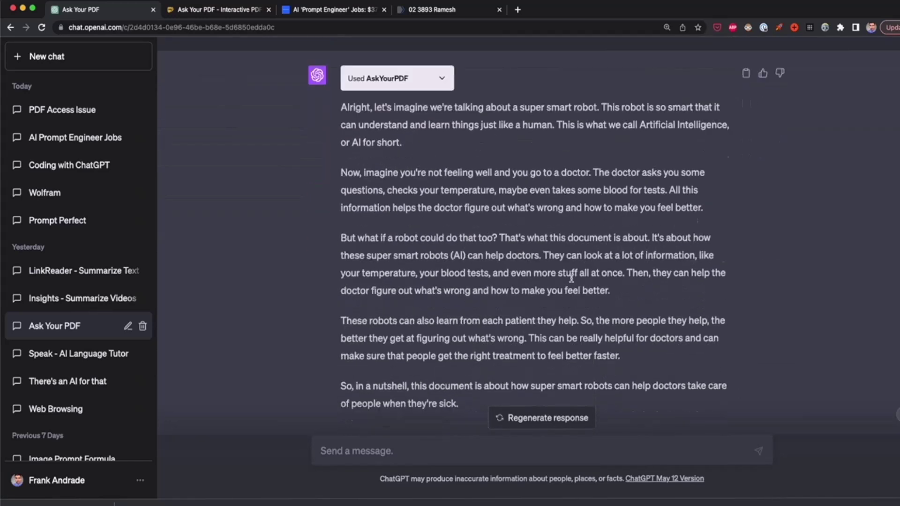
scroll(571, 280, "down", 1)
scroll(571, 280, "up", 2)
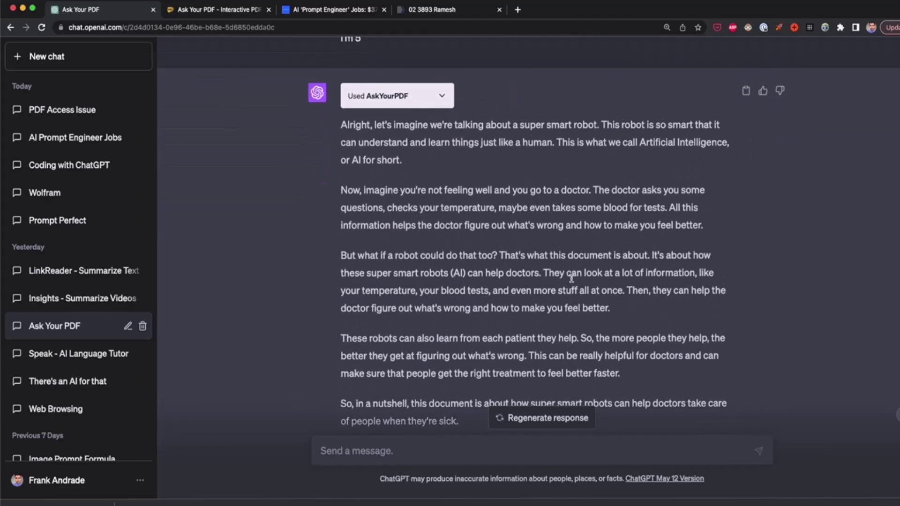